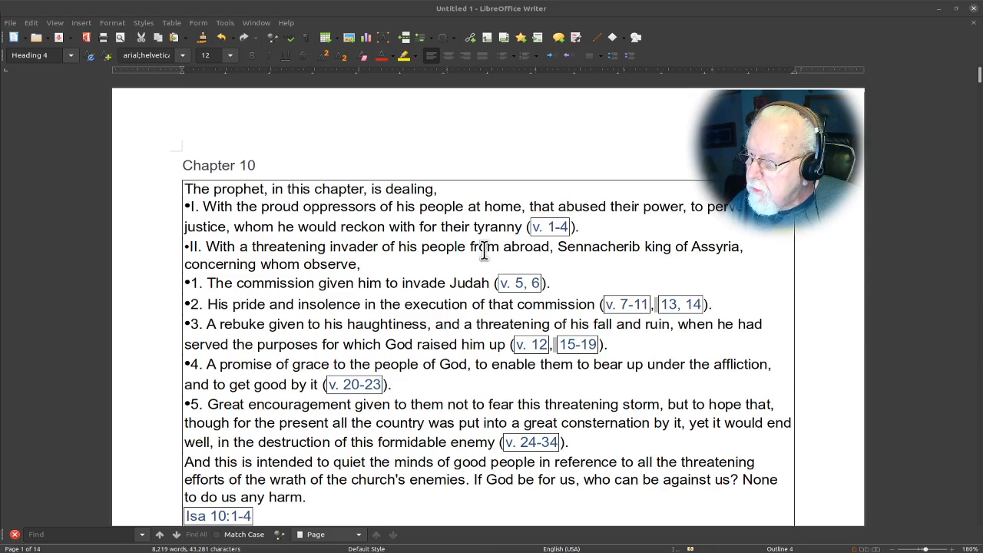
- Examine the Chapter 10 commentary and its abbreviated scripture references, such as "Isa 10:5-19" and "v. 12", and return to the document's beginning
scroll(450, 268, down, 10)
scroll(411, 277, down, 8)
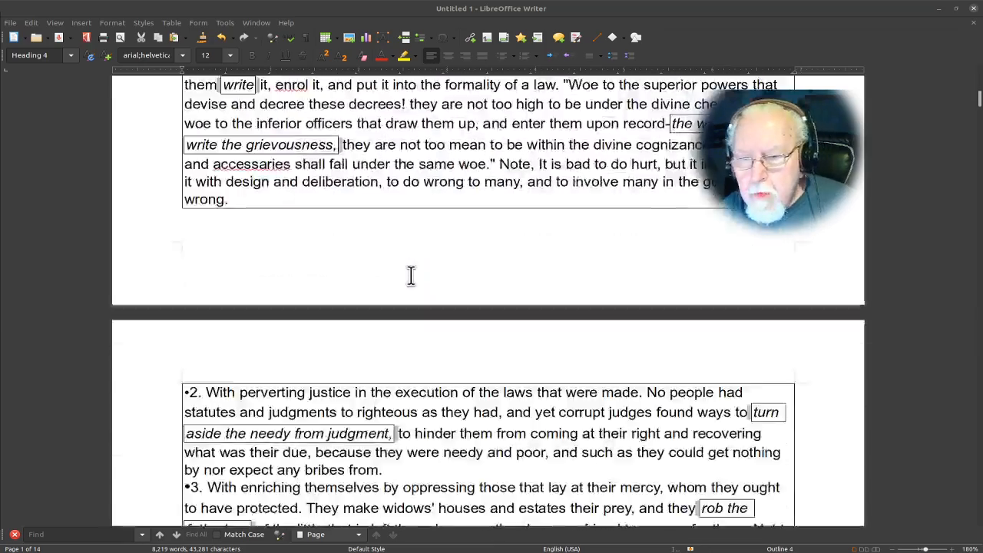
scroll(411, 277, up, 5)
scroll(411, 276, down, 14)
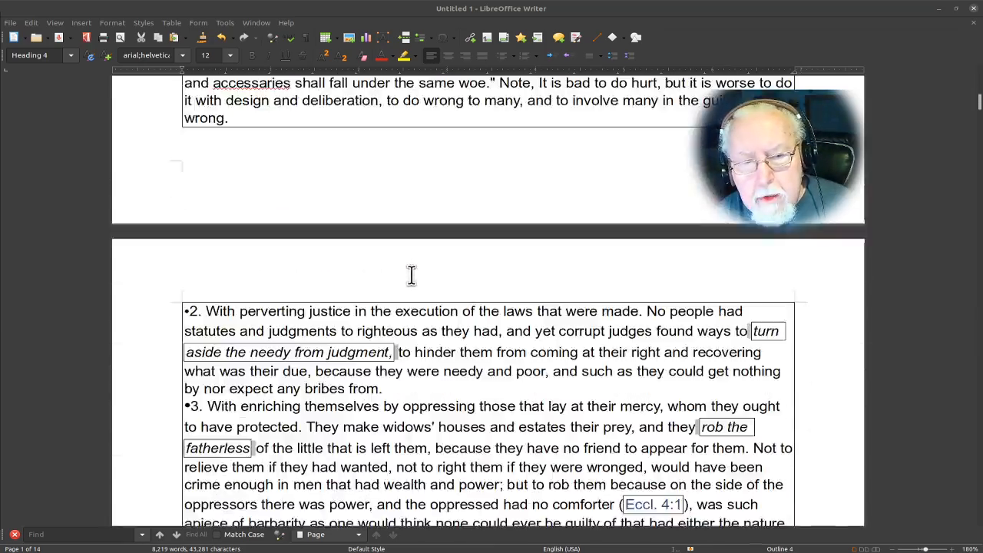
scroll(411, 274, down, 12)
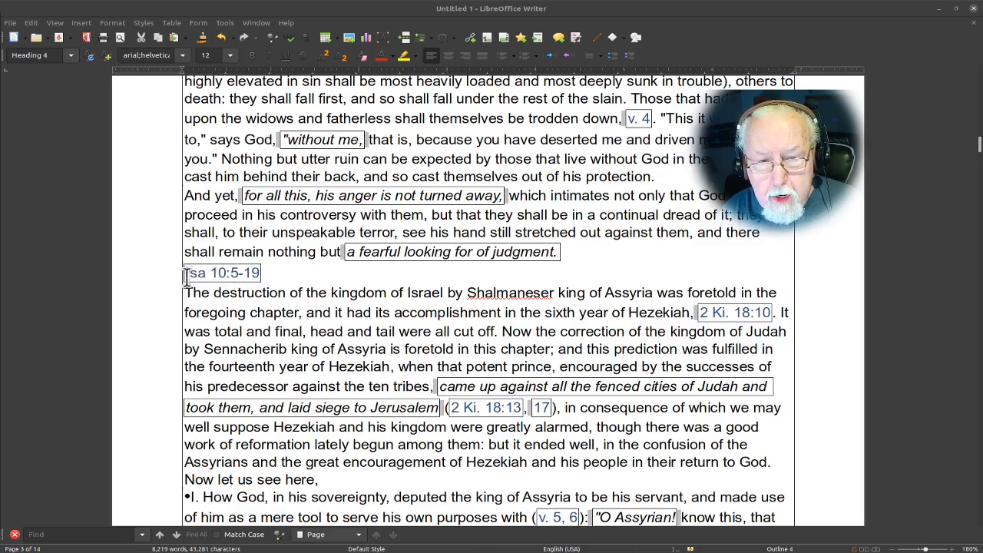
scroll(296, 293, down, 10)
scroll(297, 292, down, 7)
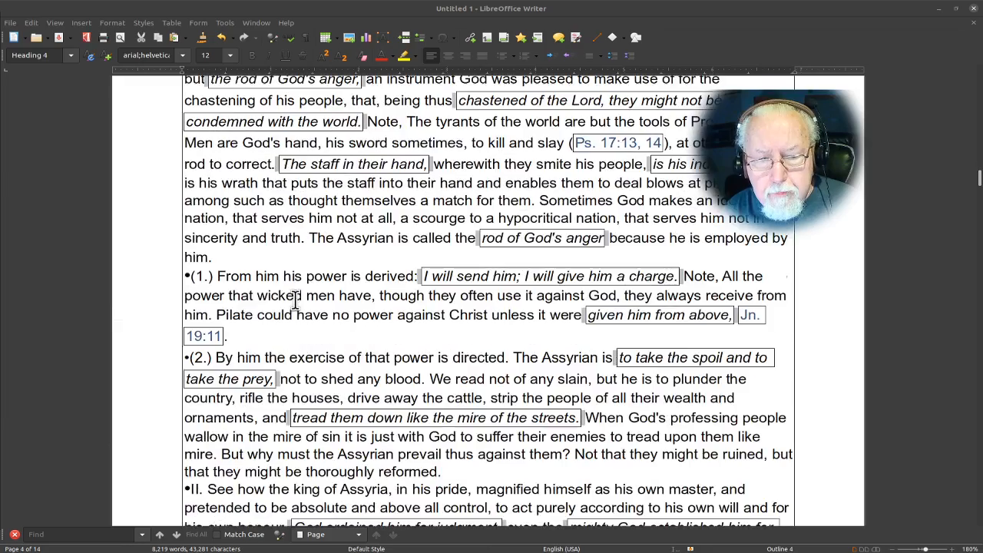
scroll(249, 327, down, 8)
scroll(249, 327, down, 20)
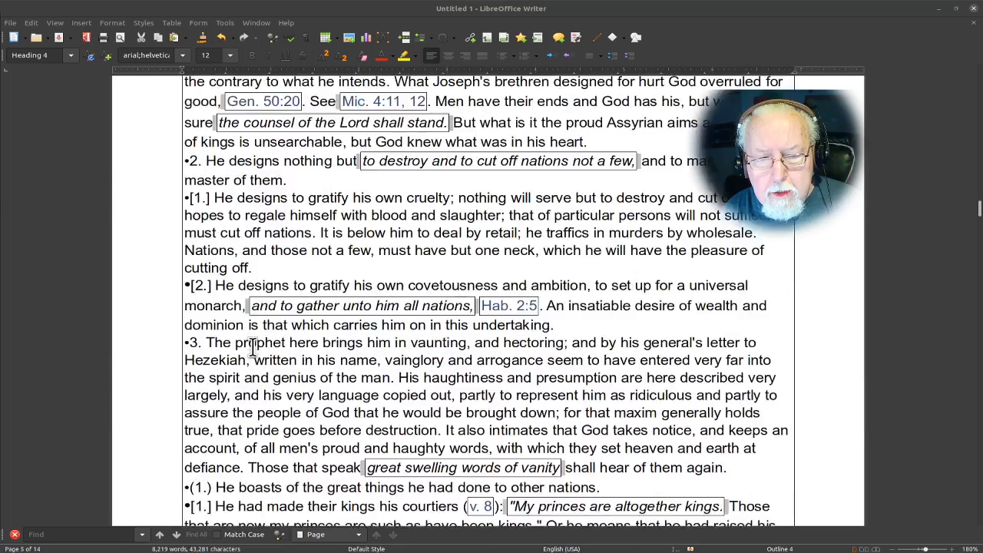
scroll(265, 369, down, 13)
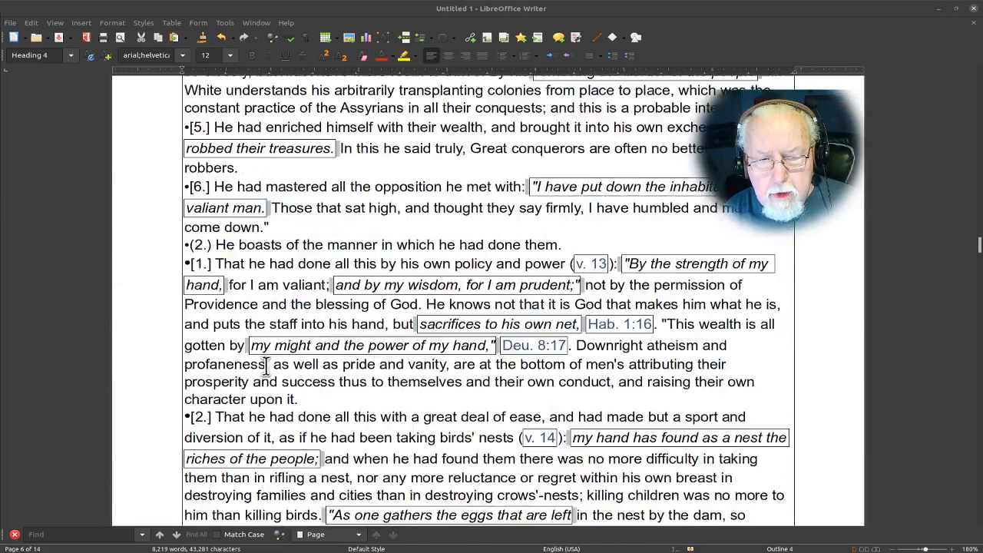
scroll(320, 361, down, 9)
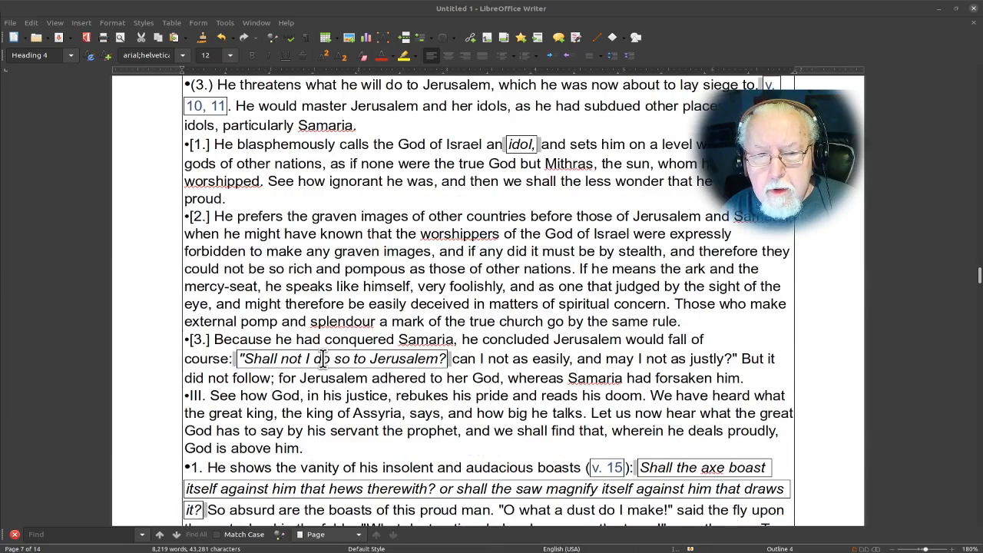
scroll(323, 359, down, 5)
scroll(572, 307, down, 6)
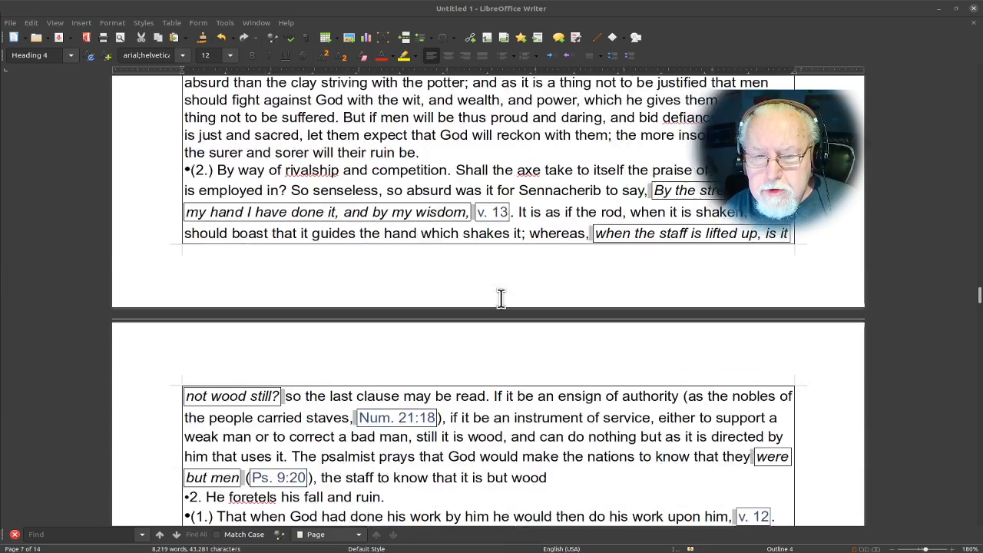
scroll(501, 298, down, 8)
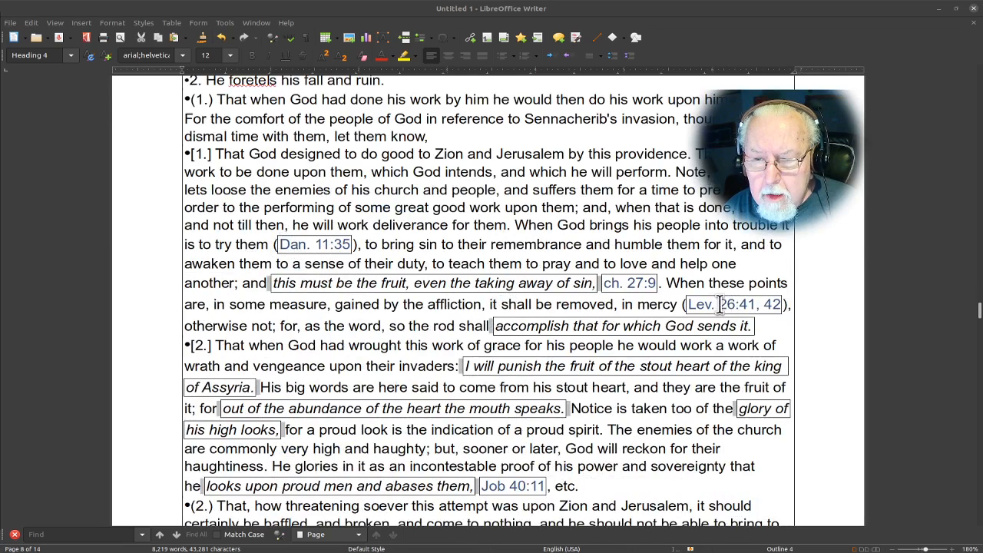
scroll(703, 306, down, 2)
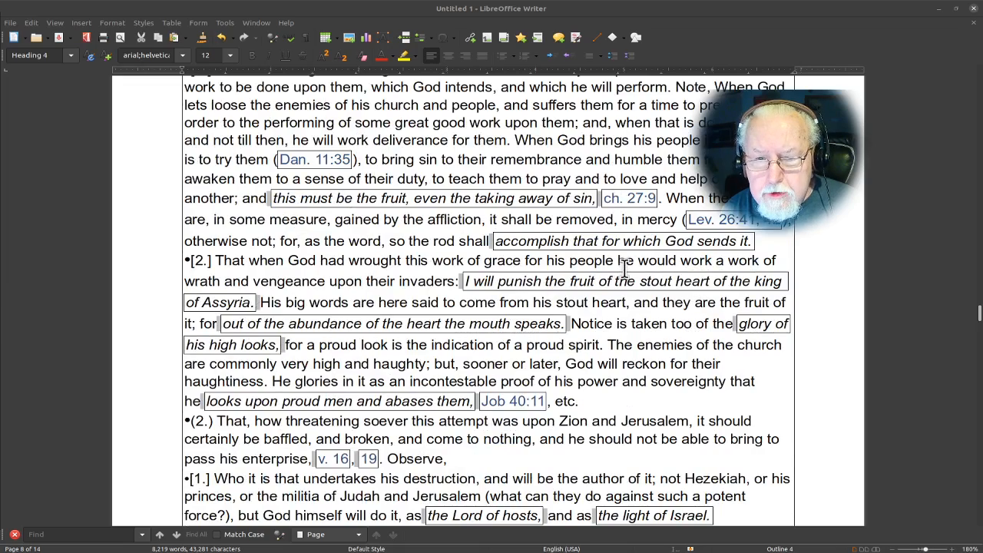
scroll(541, 362, down, 1)
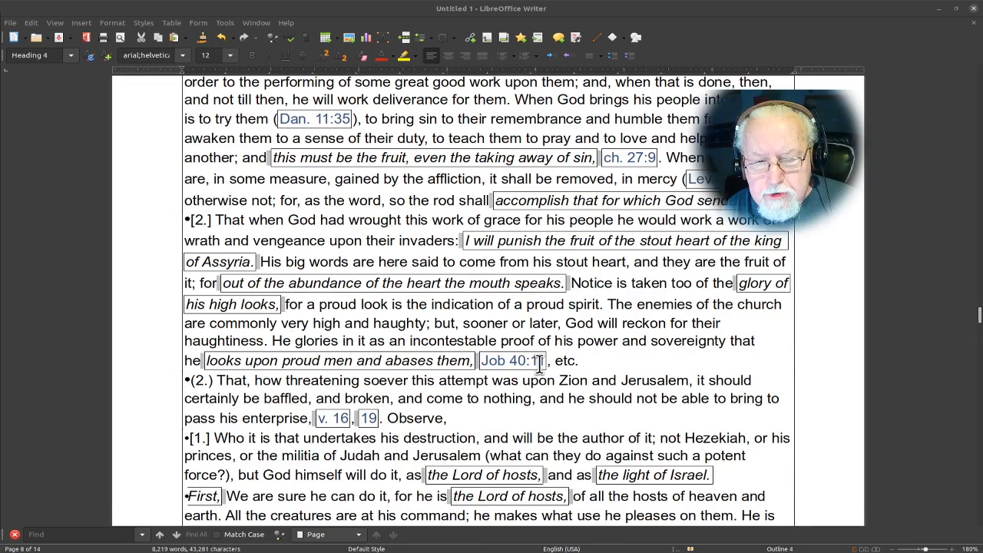
scroll(541, 363, down, 7)
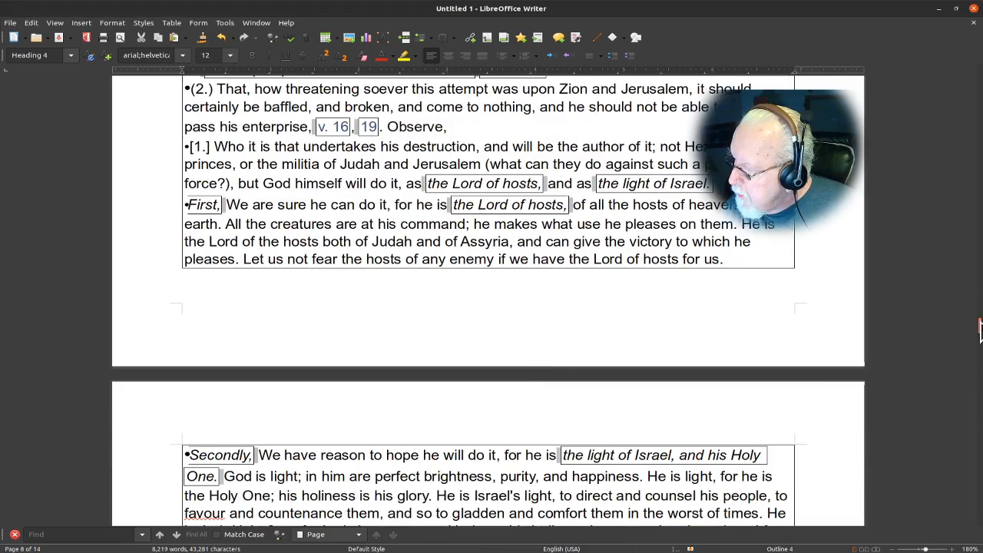
drag(980, 331, 981, 75)
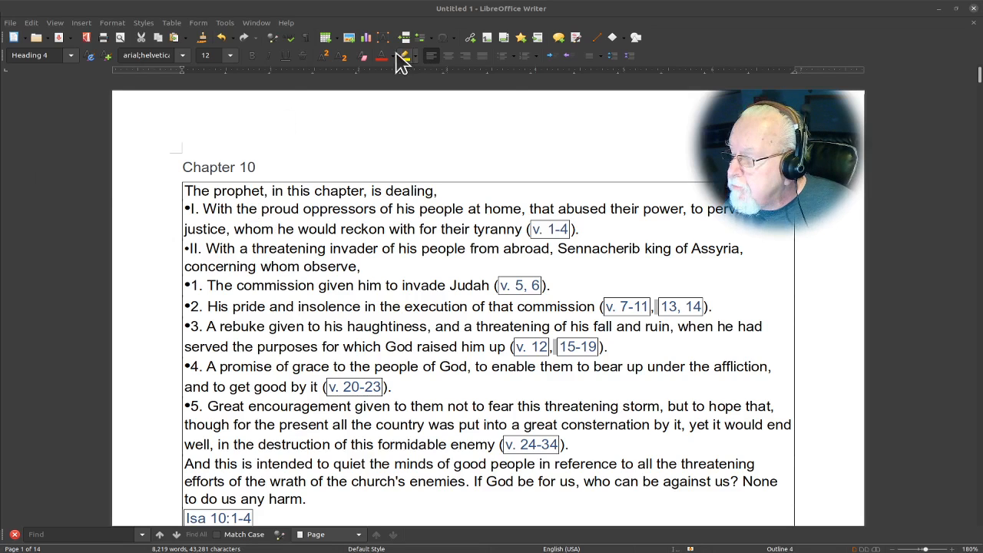
- Check in the program's advanced options whether macro recording is enabled, and close the options without changes
click(225, 23)
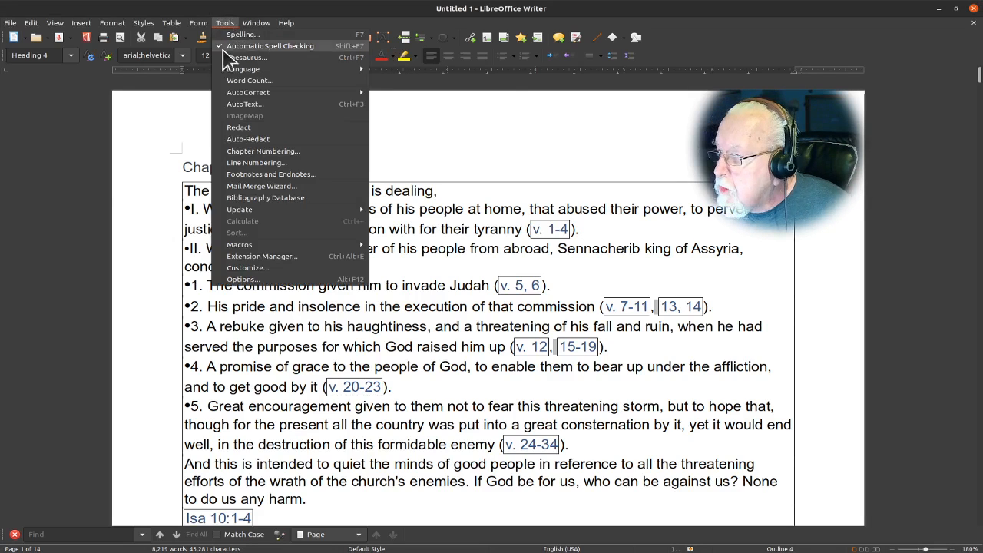
click(244, 279)
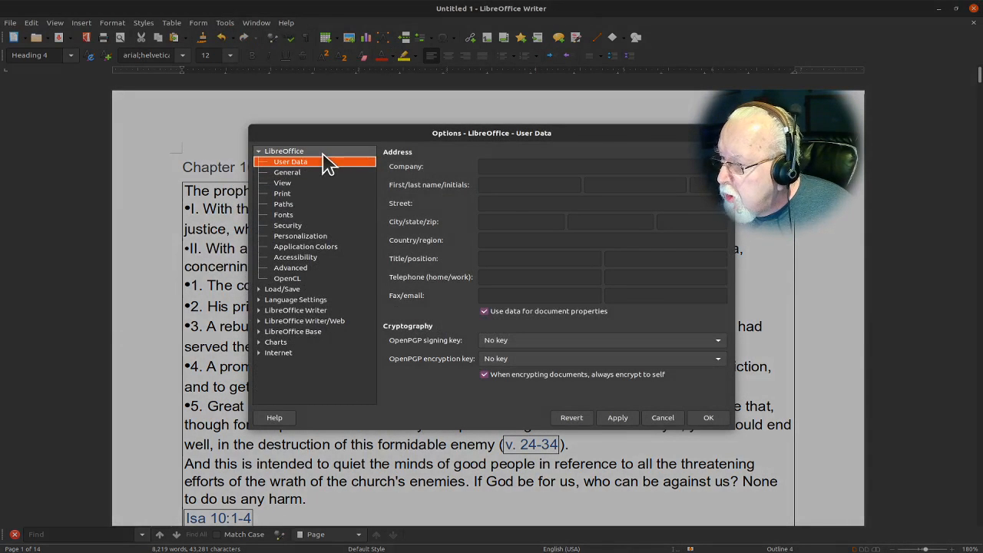
click(302, 268)
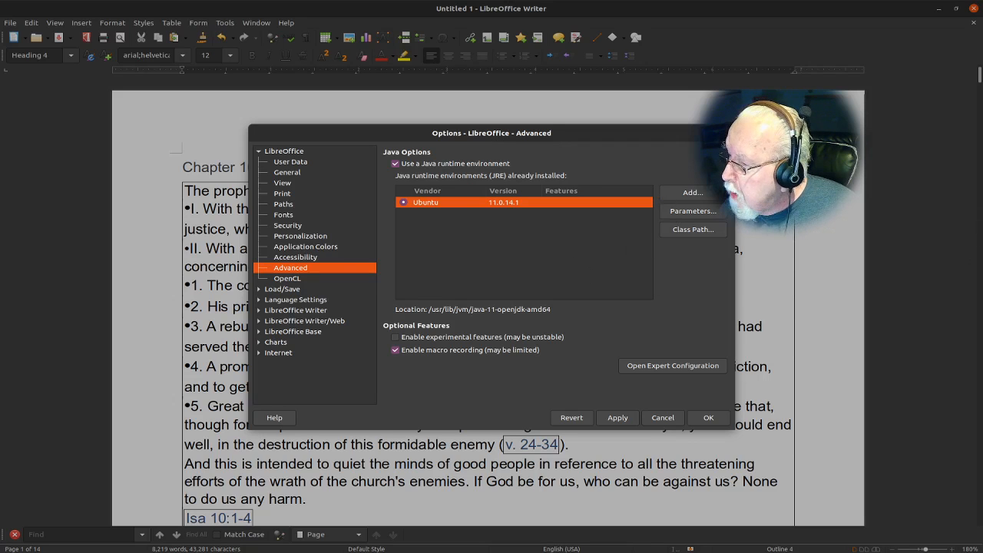
click(725, 133)
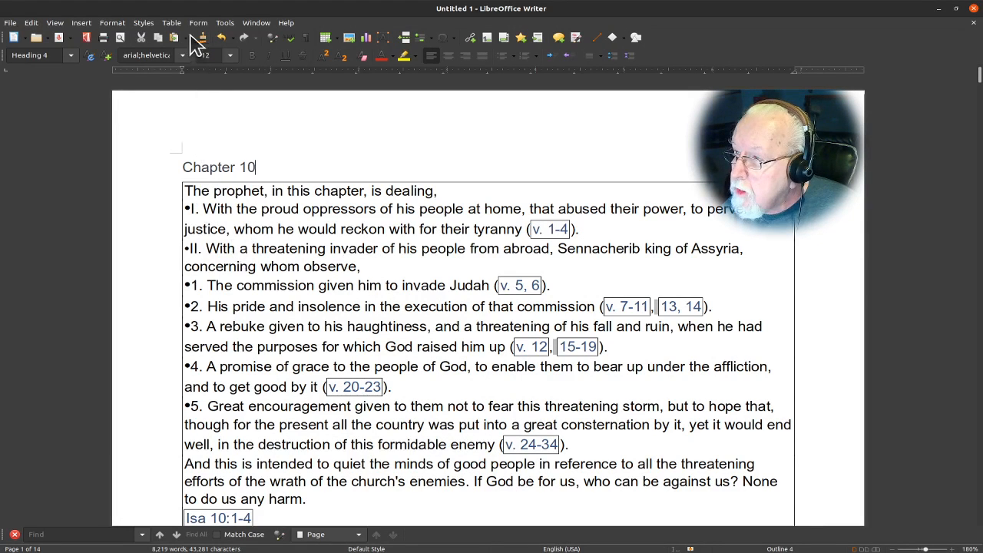
- Start recording a macro, move the recording control clear of the text, and stop the recording
click(227, 26)
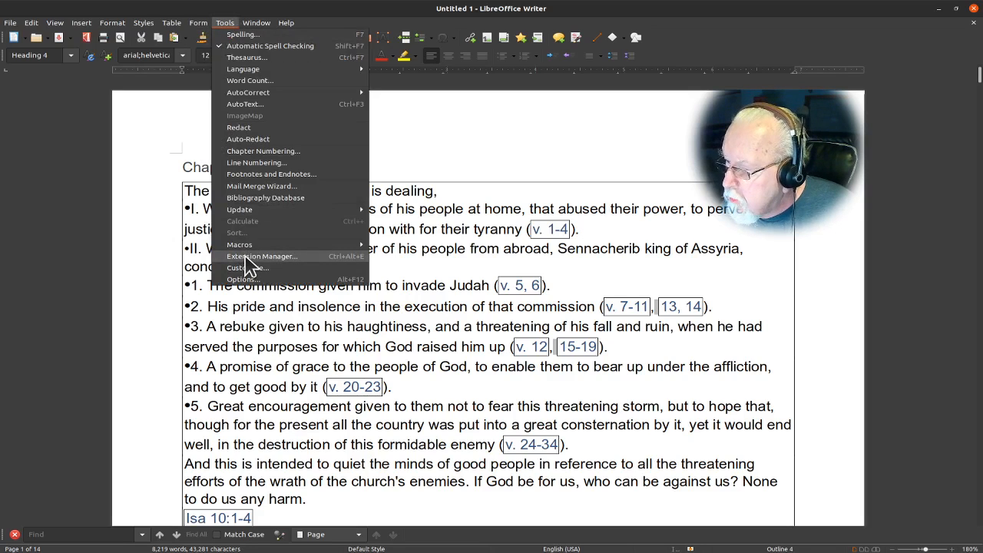
mouse_move(317, 246)
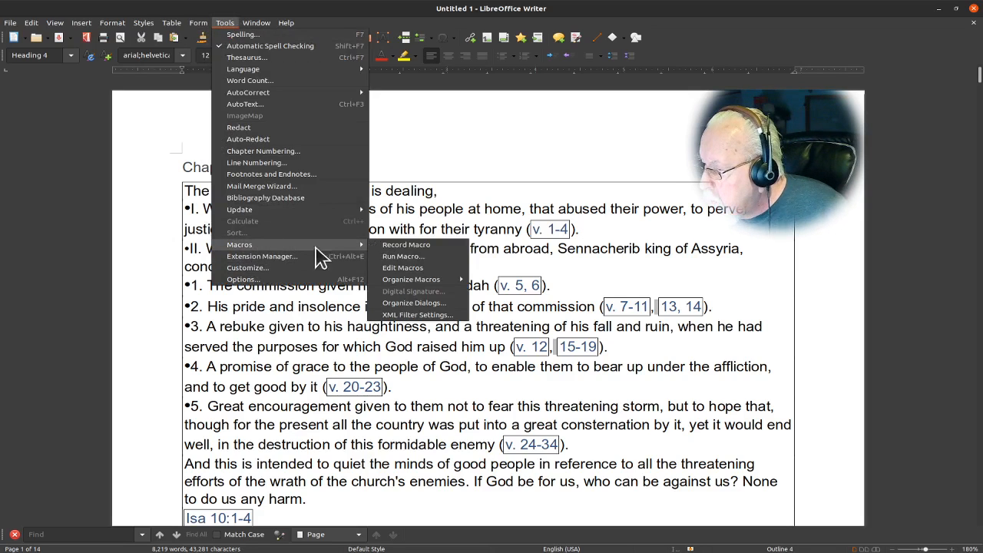
click(407, 245)
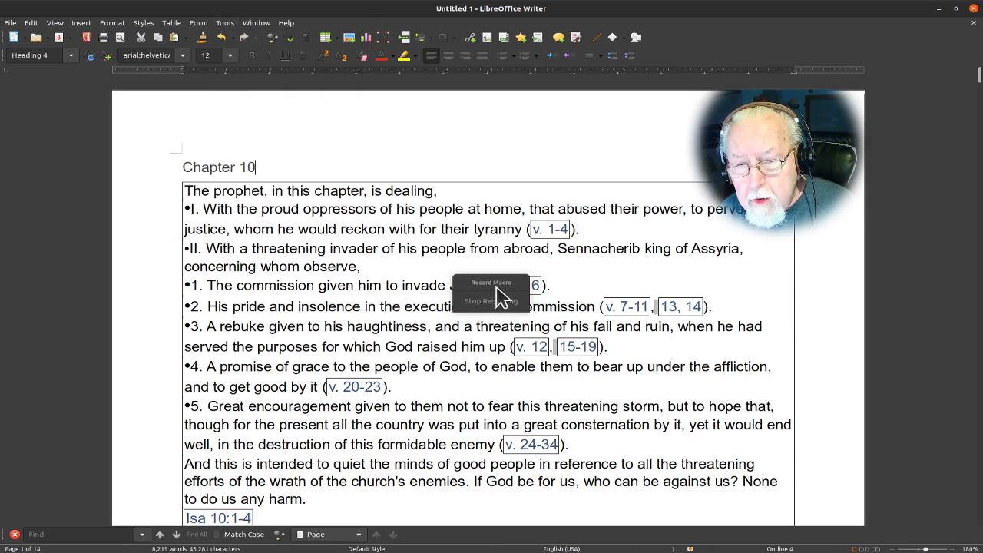
drag(503, 283, 598, 132)
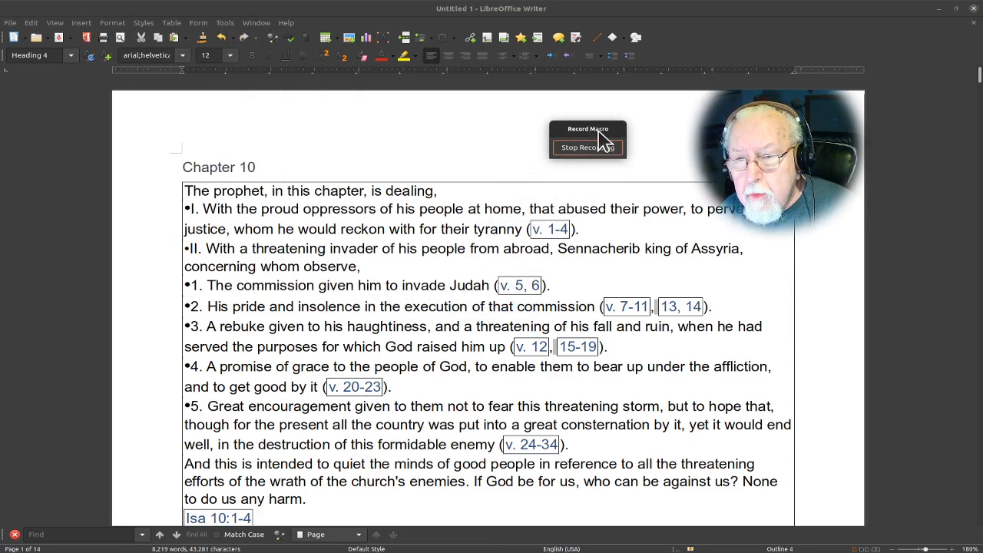
click(588, 149)
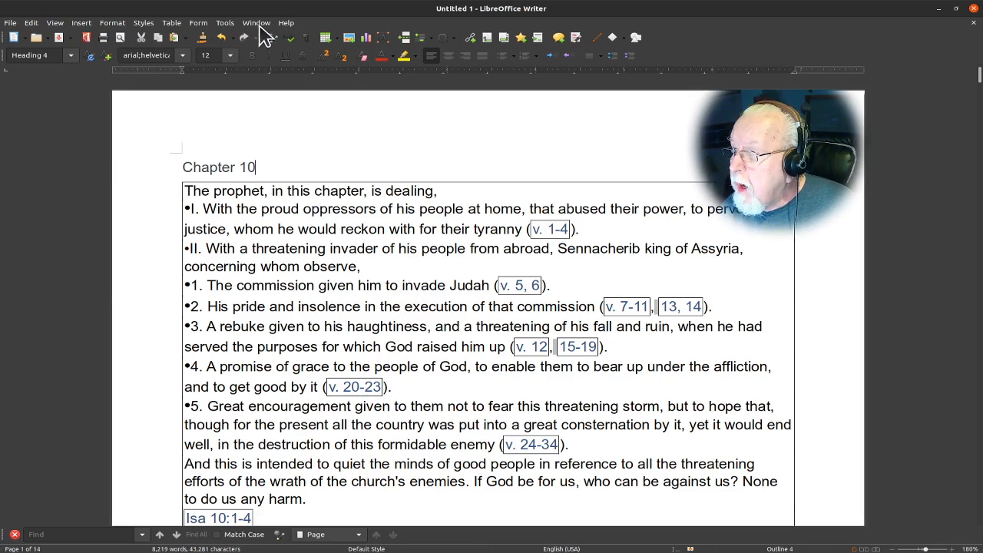
- Run the IsaReplace macro from Module1 of the Standard library in My Macros on the document
click(226, 24)
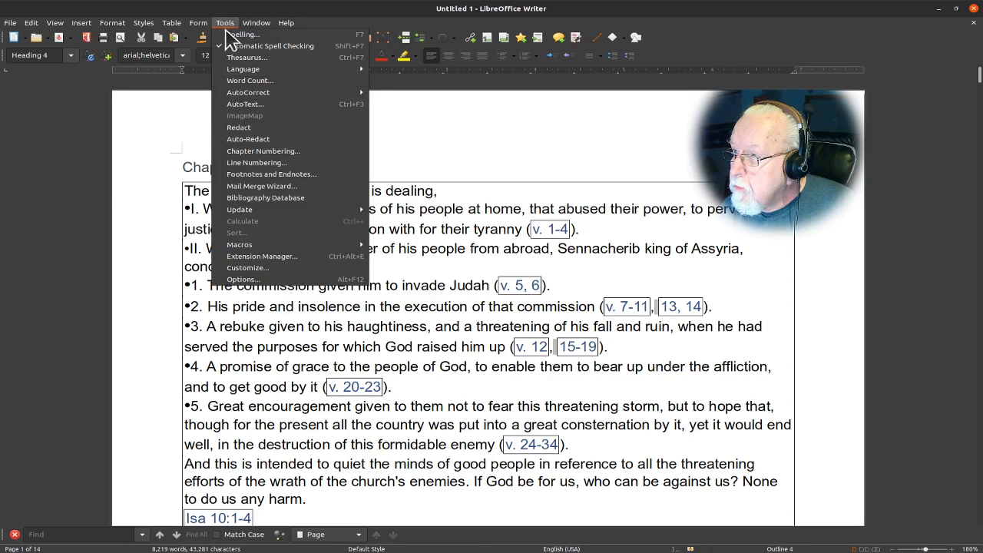
mouse_move(265, 246)
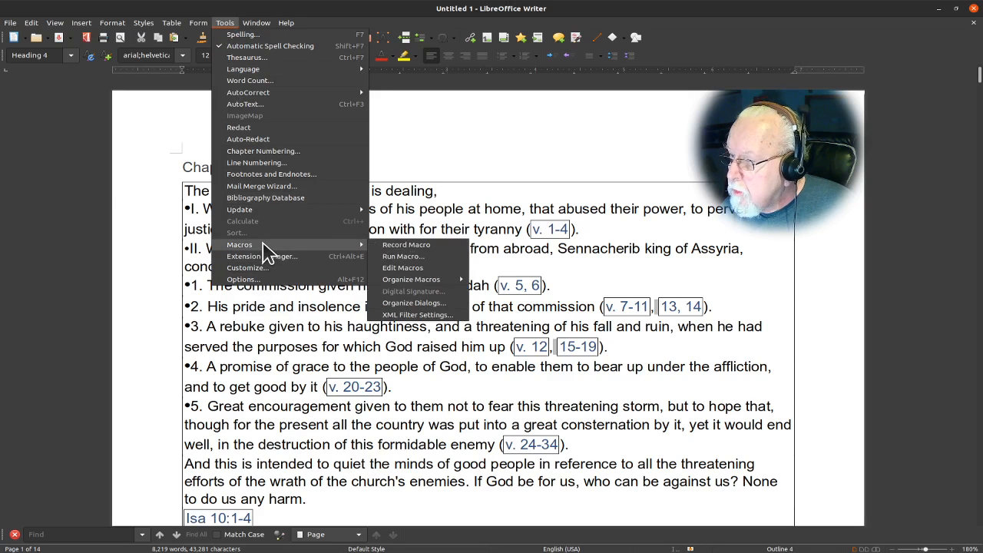
click(409, 258)
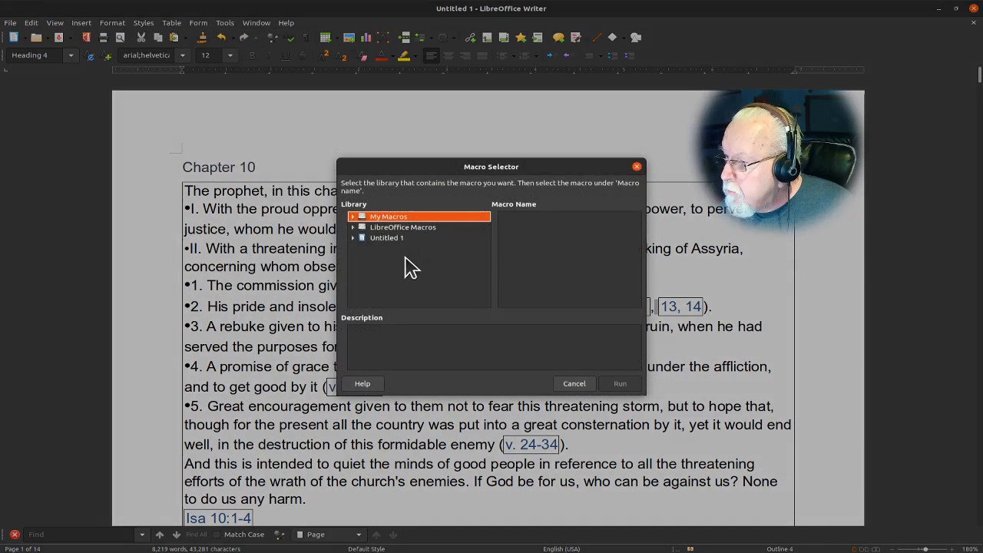
click(352, 216)
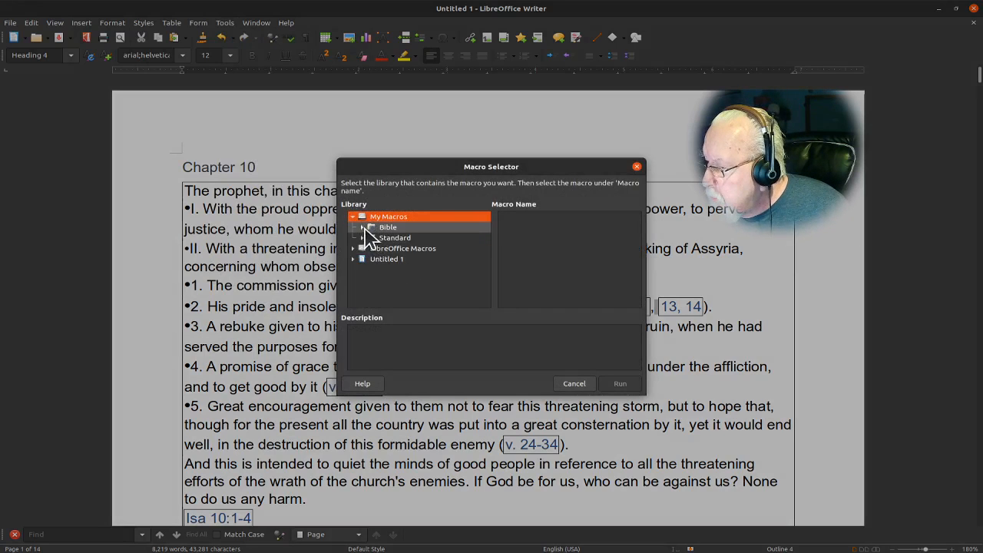
click(362, 239)
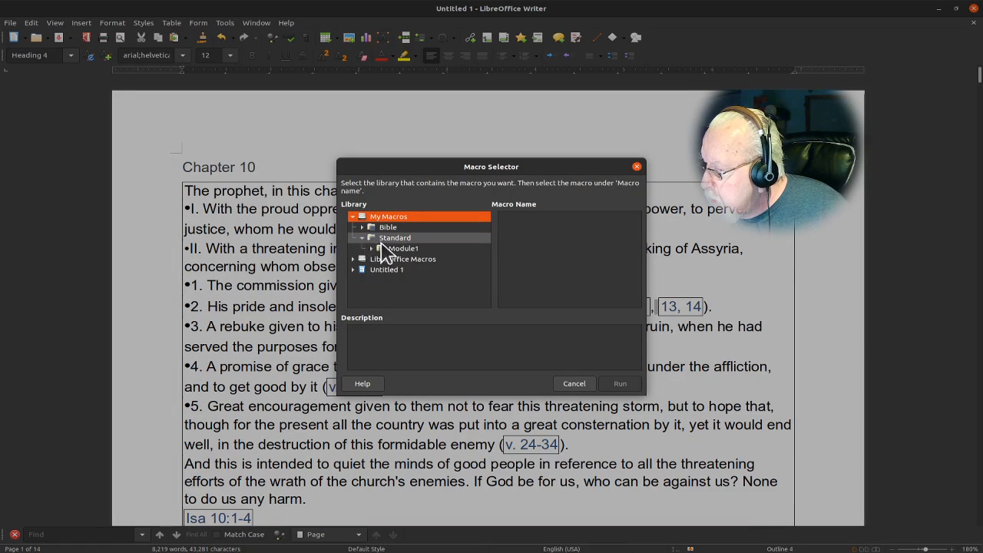
click(397, 249)
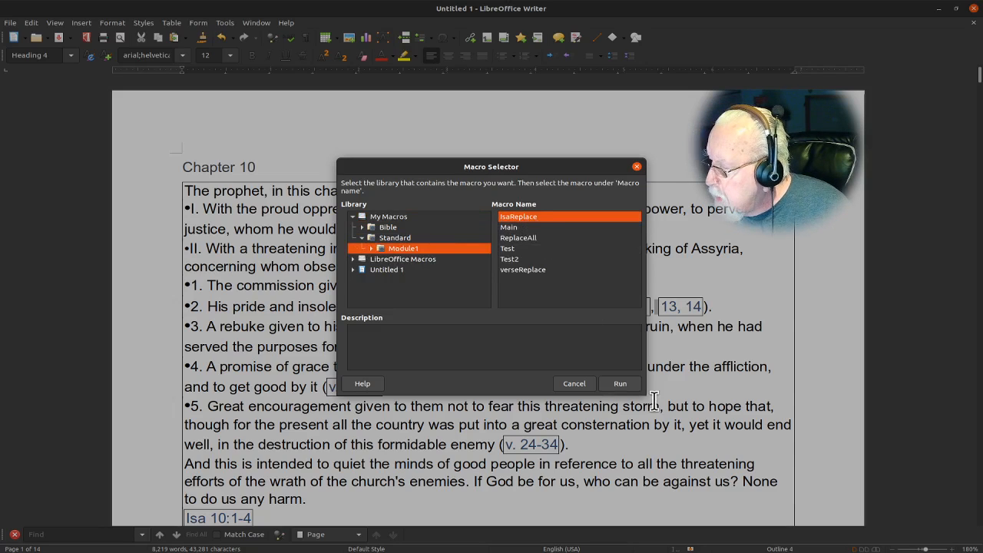
click(621, 384)
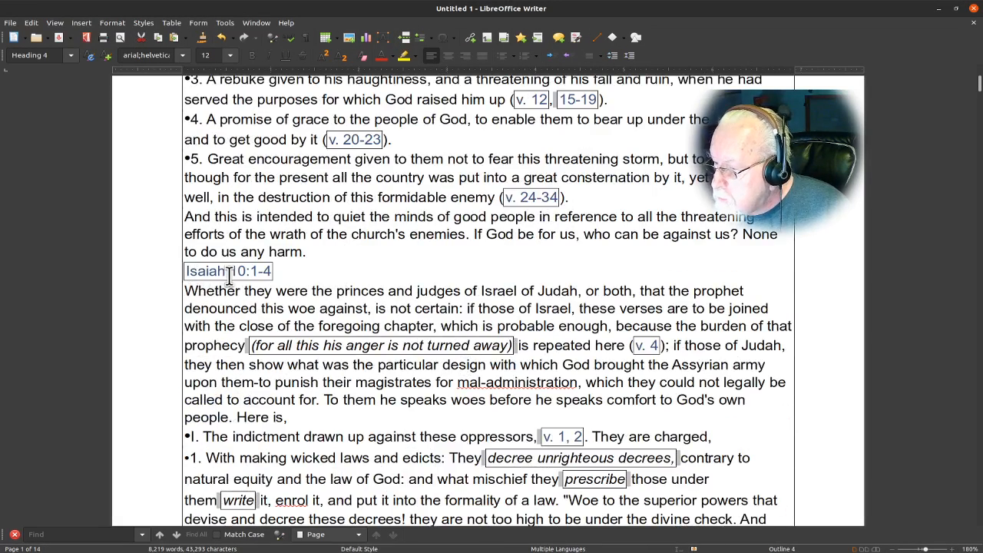
- Run the OT macro from Module1 of the Bible library in My Macros on the document
scroll(351, 290, up, 5)
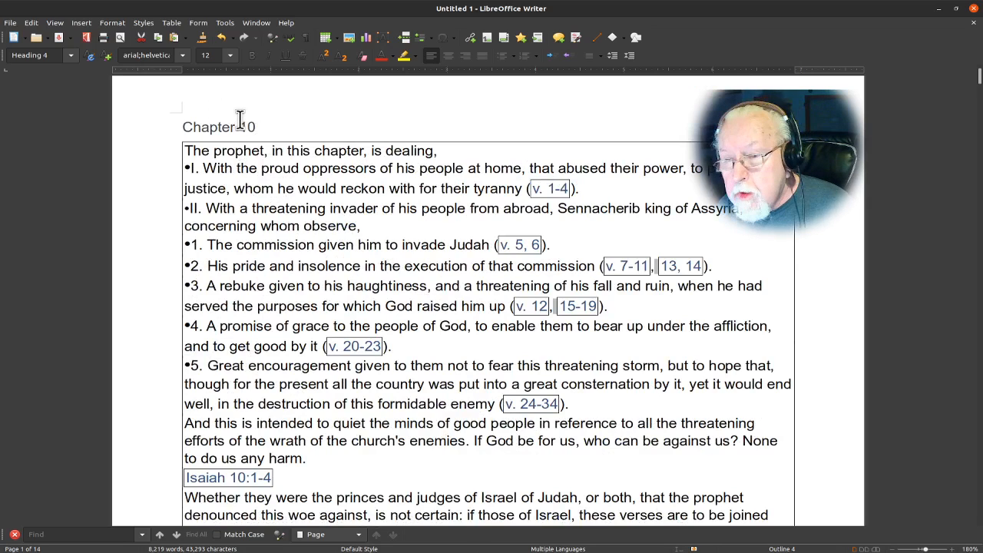
click(226, 23)
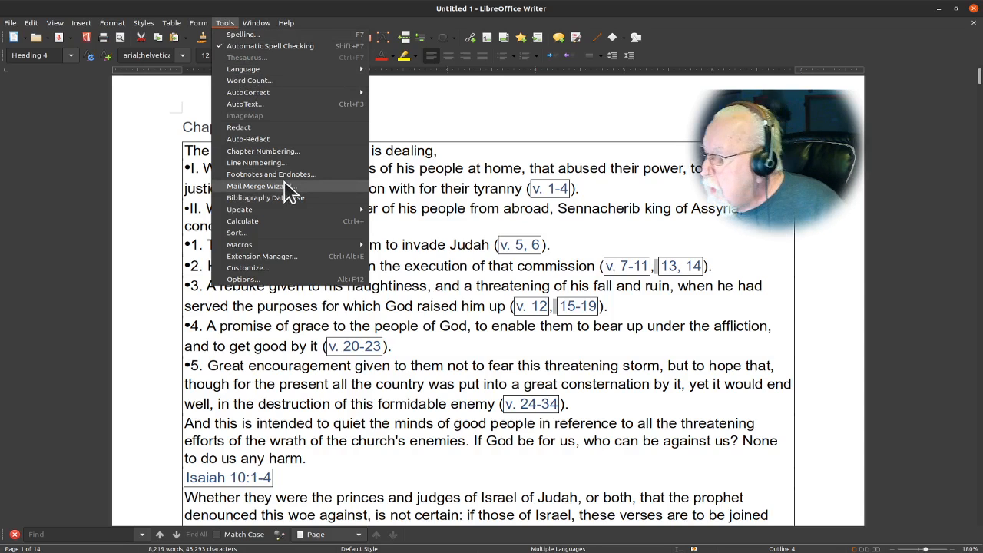
mouse_move(265, 246)
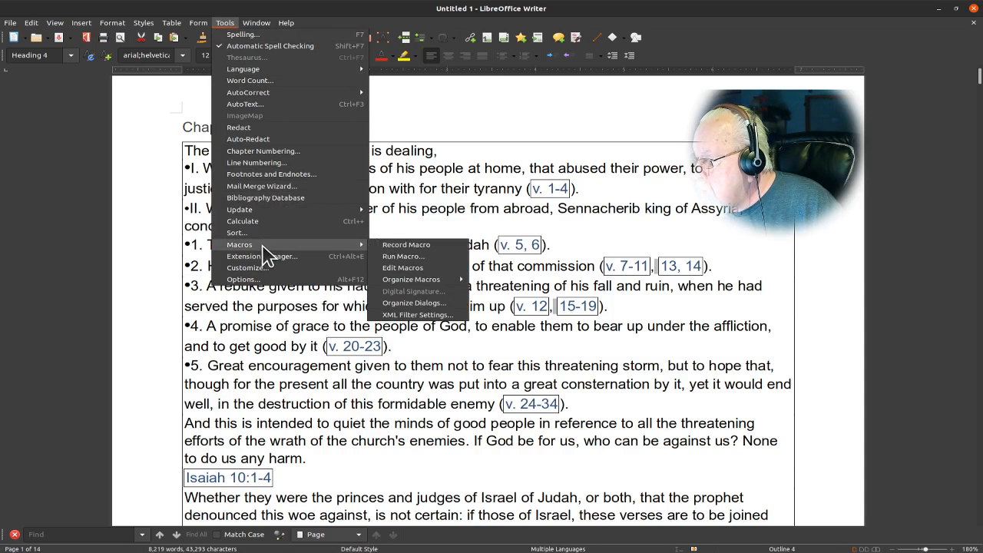
click(401, 257)
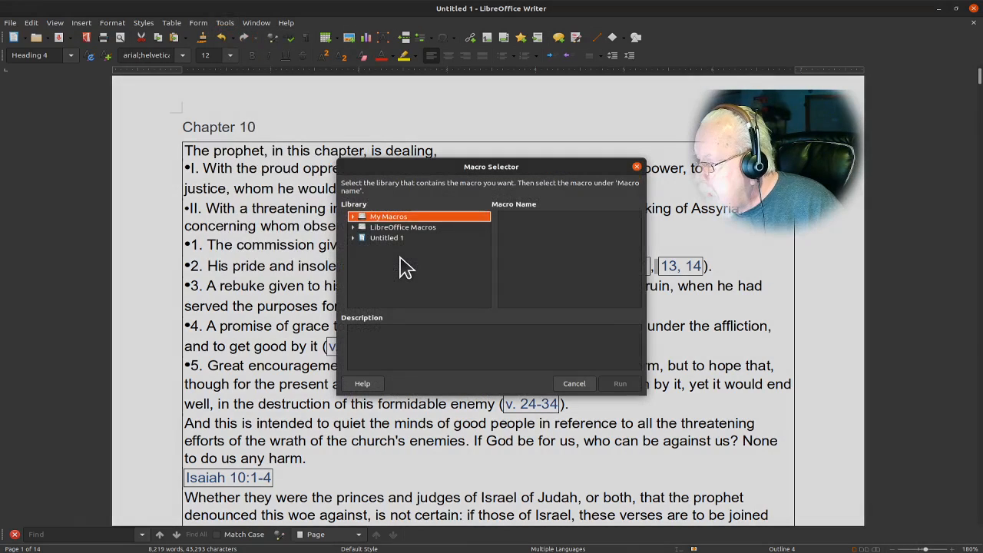
click(353, 217)
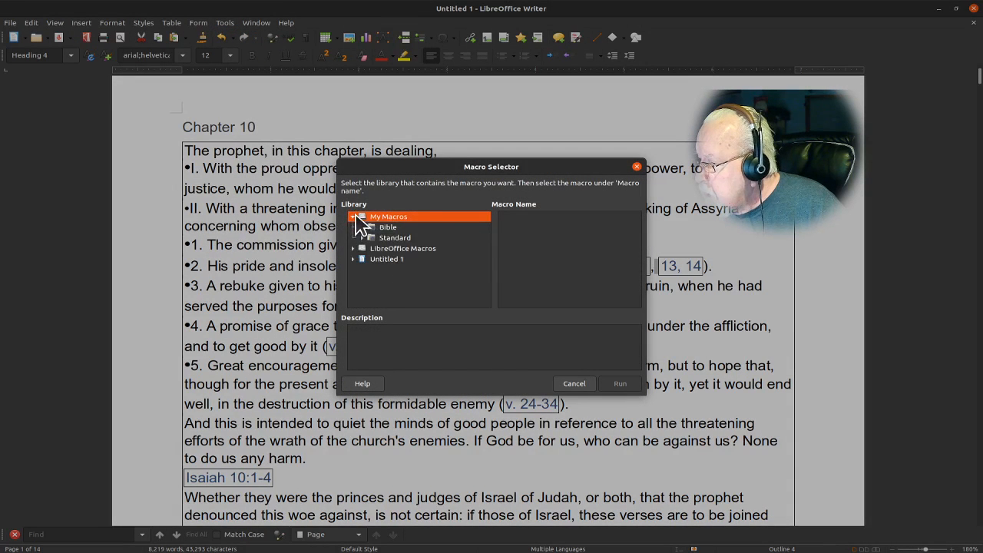
click(363, 228)
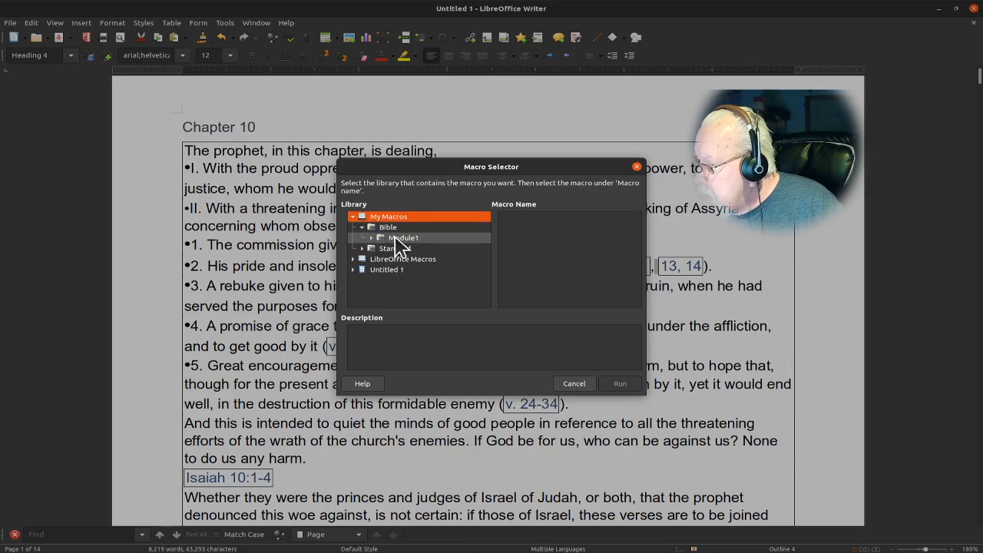
click(401, 239)
click(507, 260)
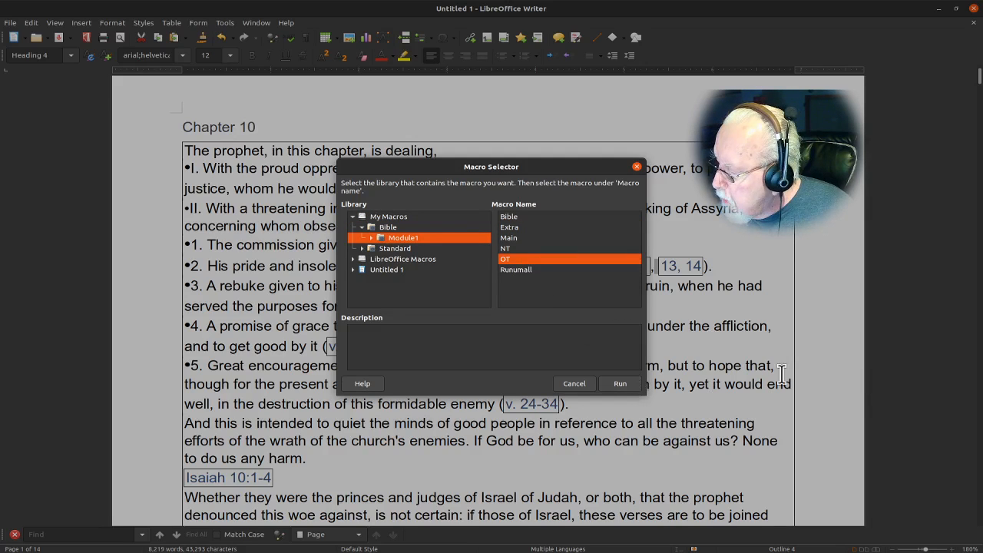
click(621, 386)
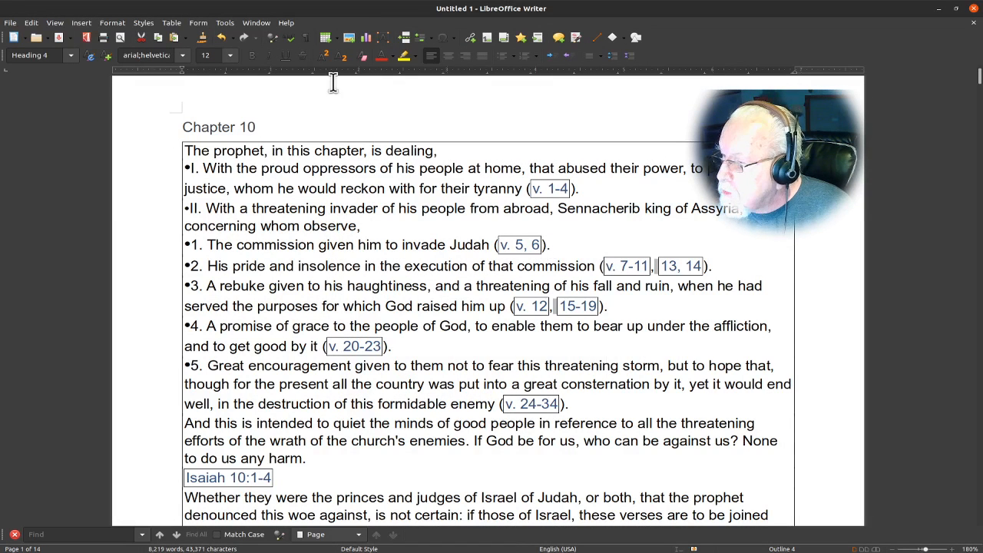
- Run the NT macro from Module1 of the Bible library in My Macros on the document
click(225, 25)
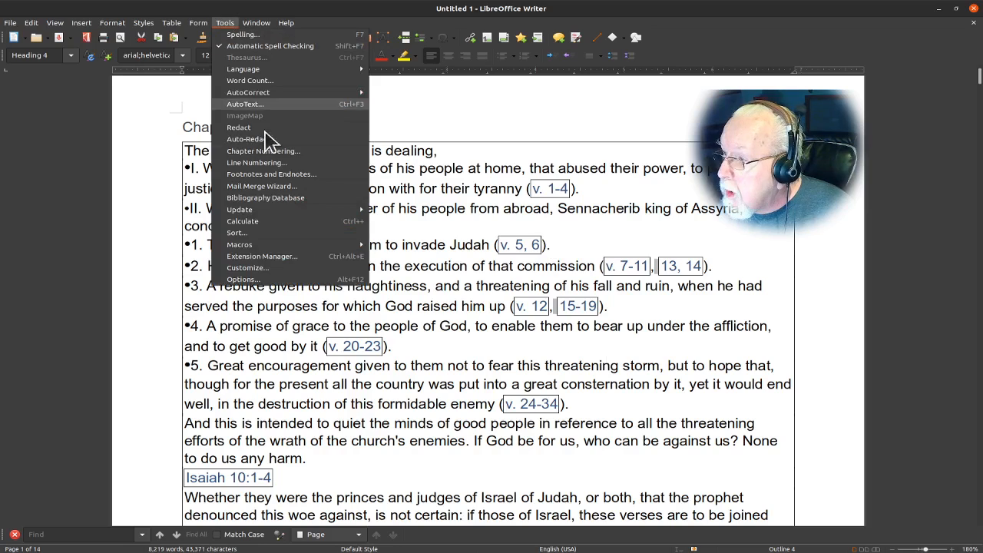
mouse_move(272, 244)
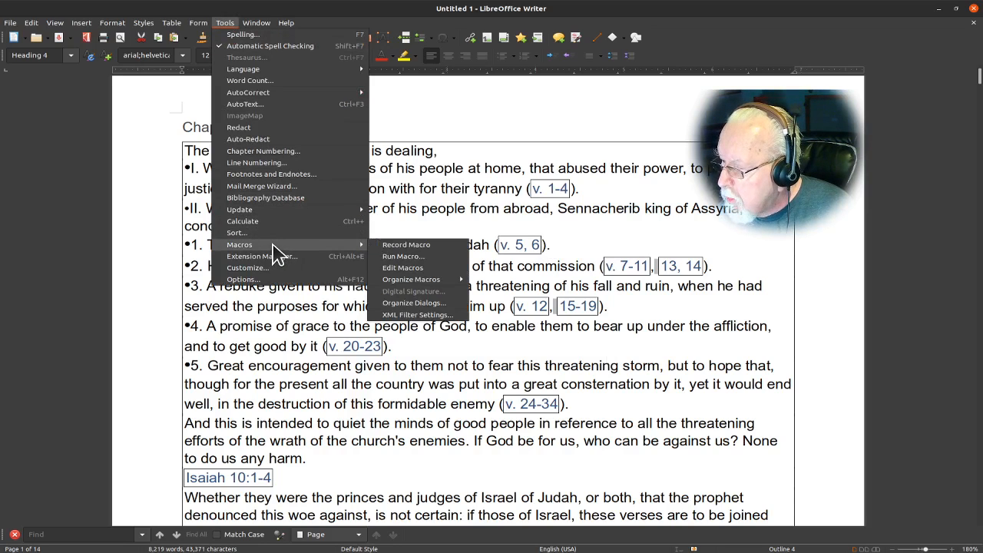
click(422, 256)
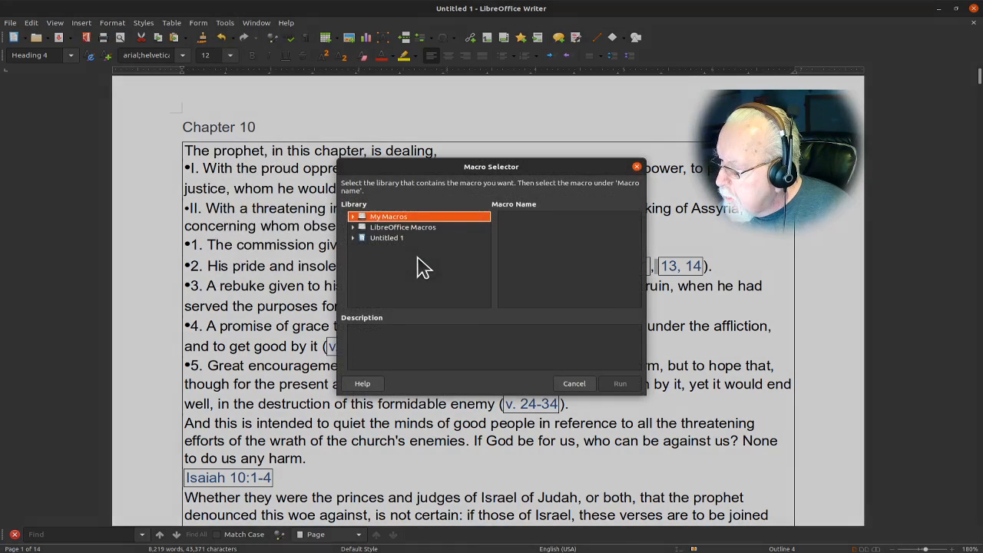
click(352, 217)
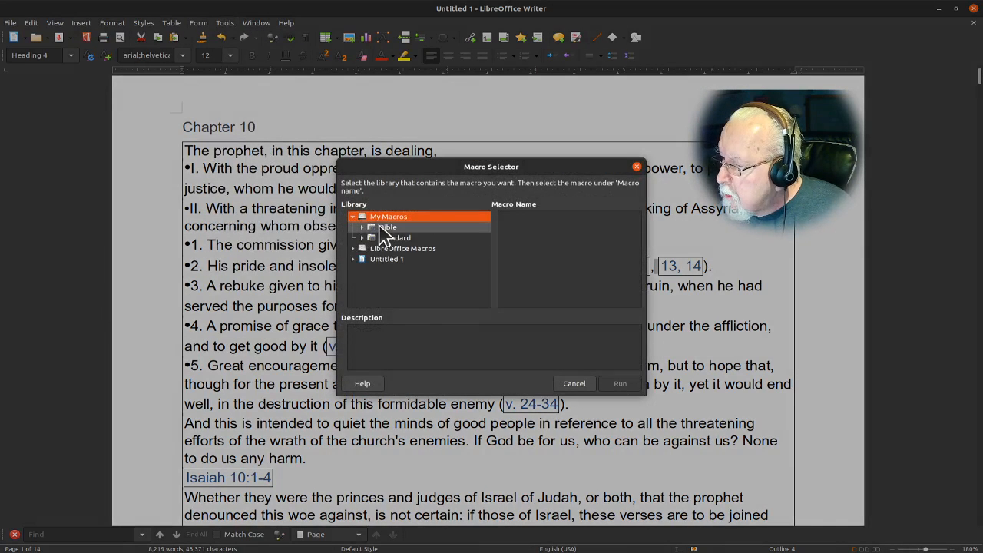
click(362, 228)
click(392, 239)
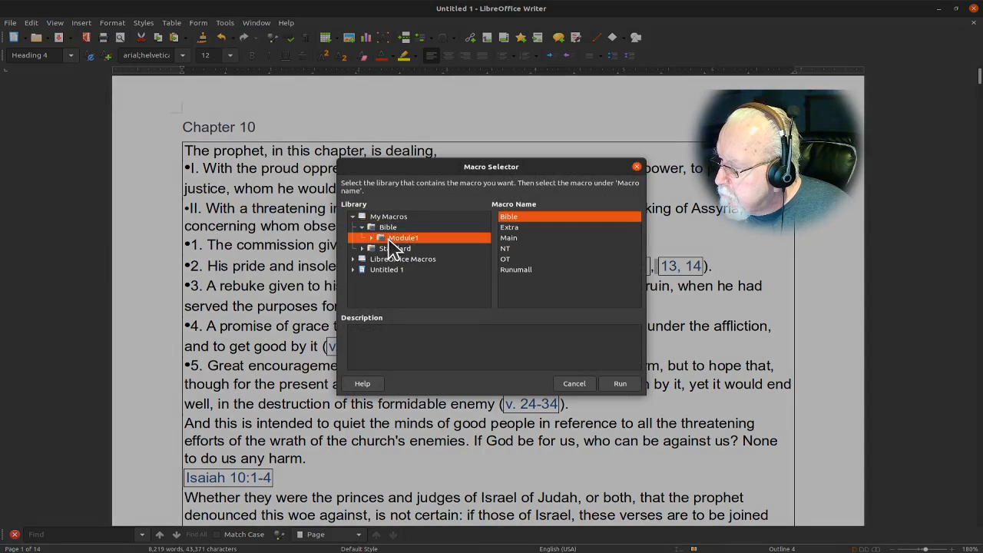
click(513, 248)
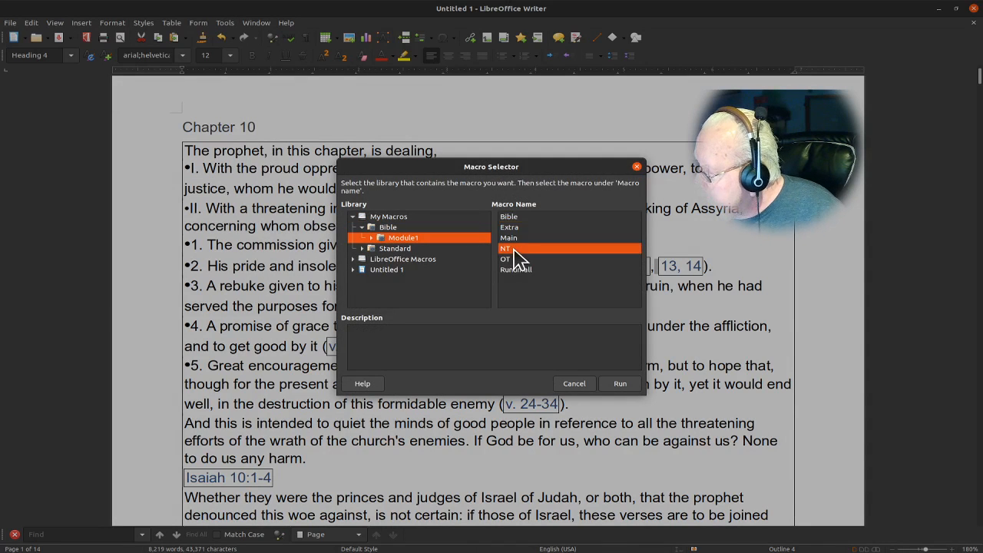
click(621, 384)
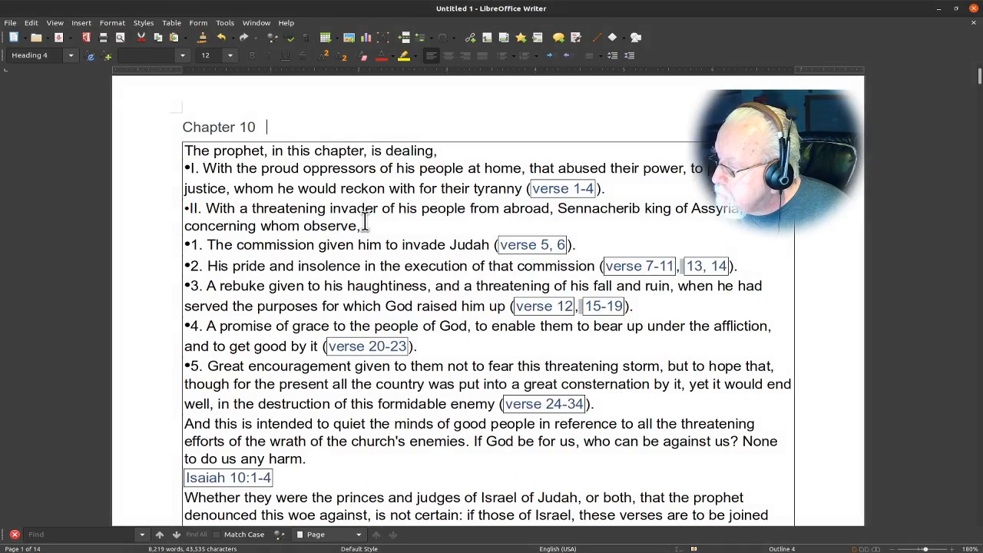
- Run the Extra macro from Module1 of the Bible library in My Macros on the document
click(225, 23)
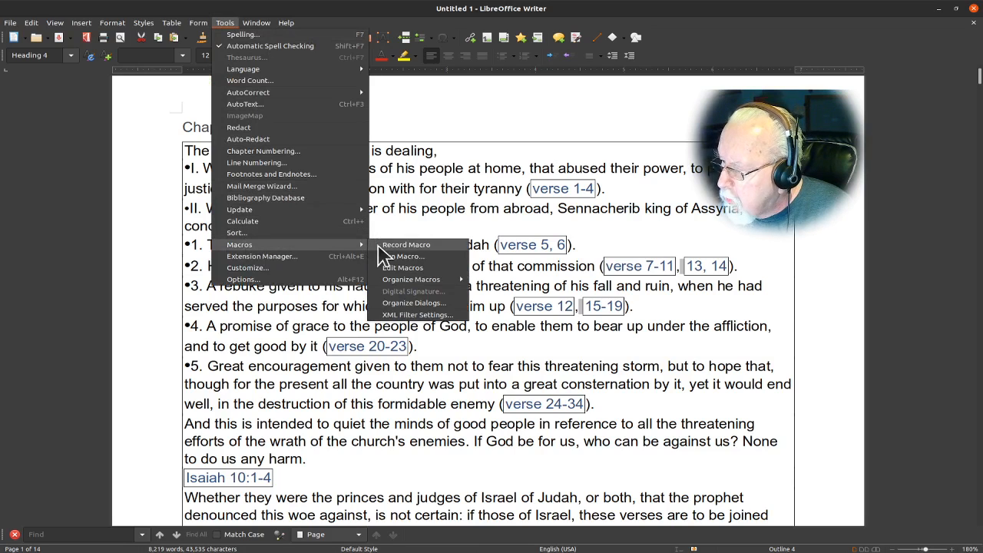
click(416, 258)
double_click(377, 219)
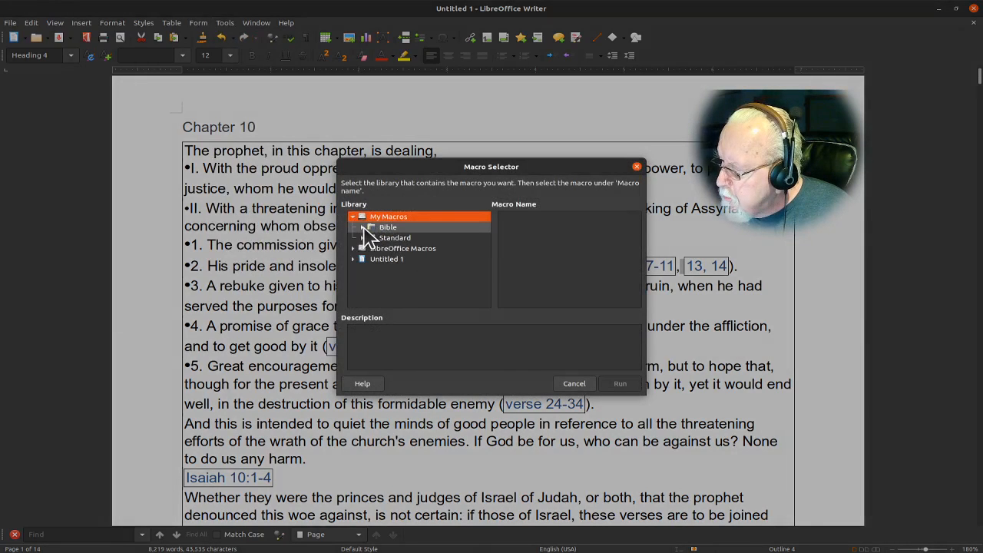
click(364, 228)
click(403, 240)
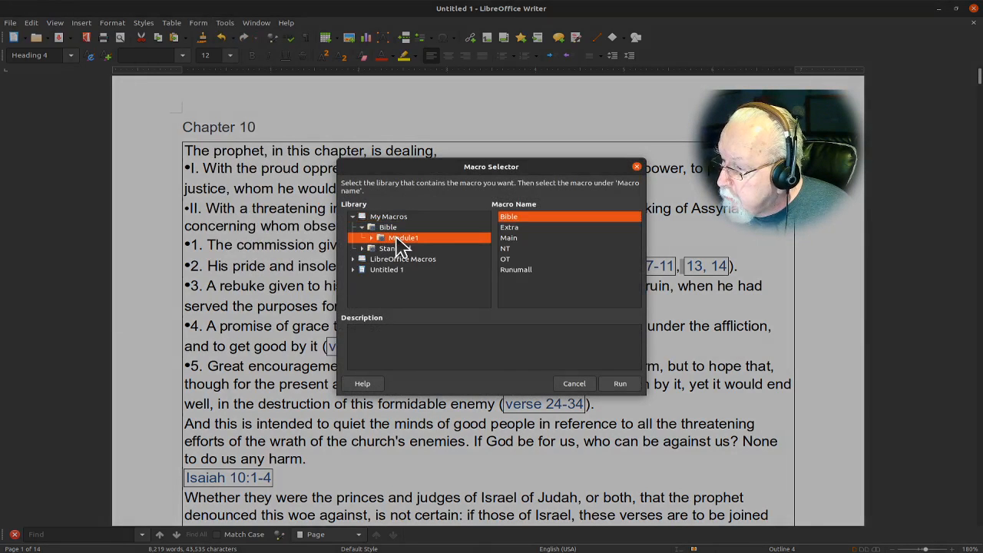
click(513, 228)
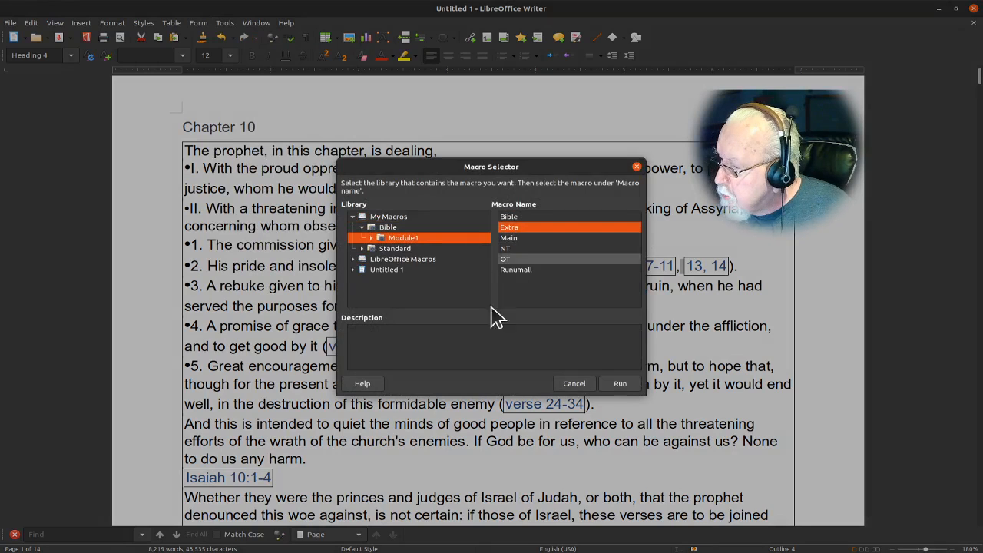
click(620, 385)
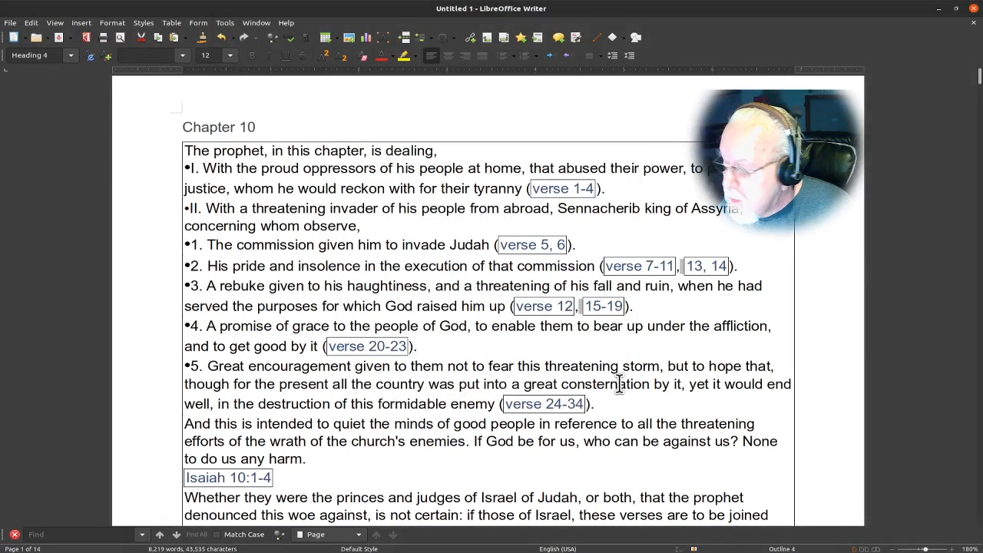